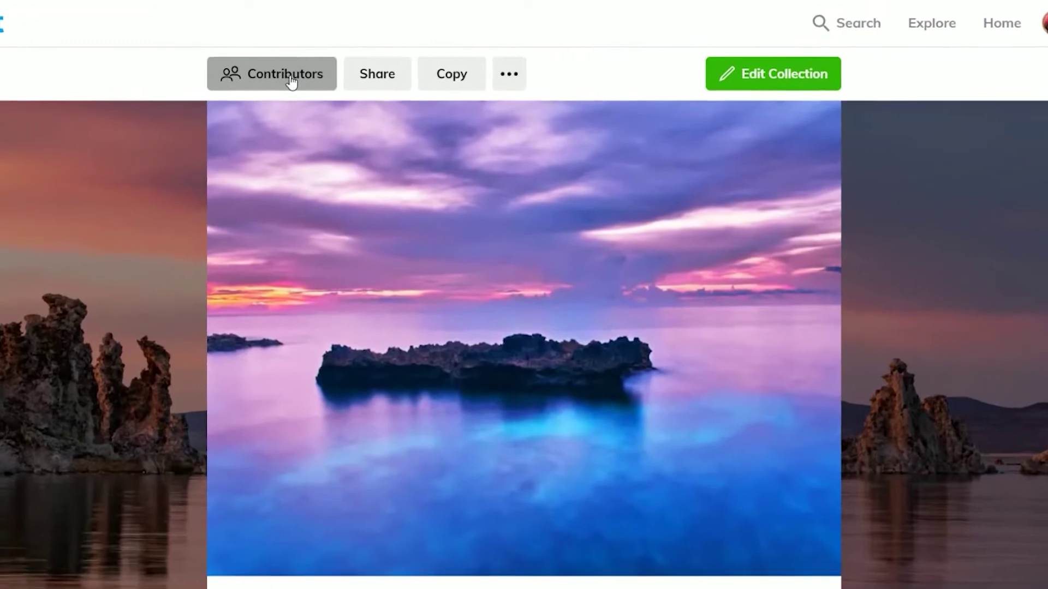
- Open the contributor list with roles for the 'App'ealing Learning Vol. XXXIII collection
click(319, 61)
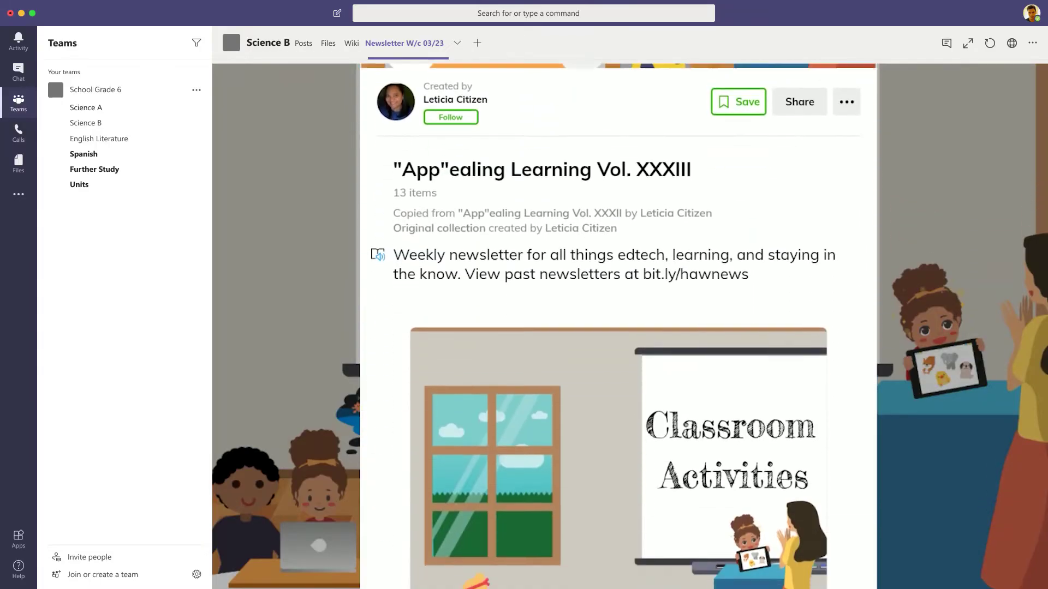
scroll(619, 328, down, 1)
scroll(618, 327, down, 1)
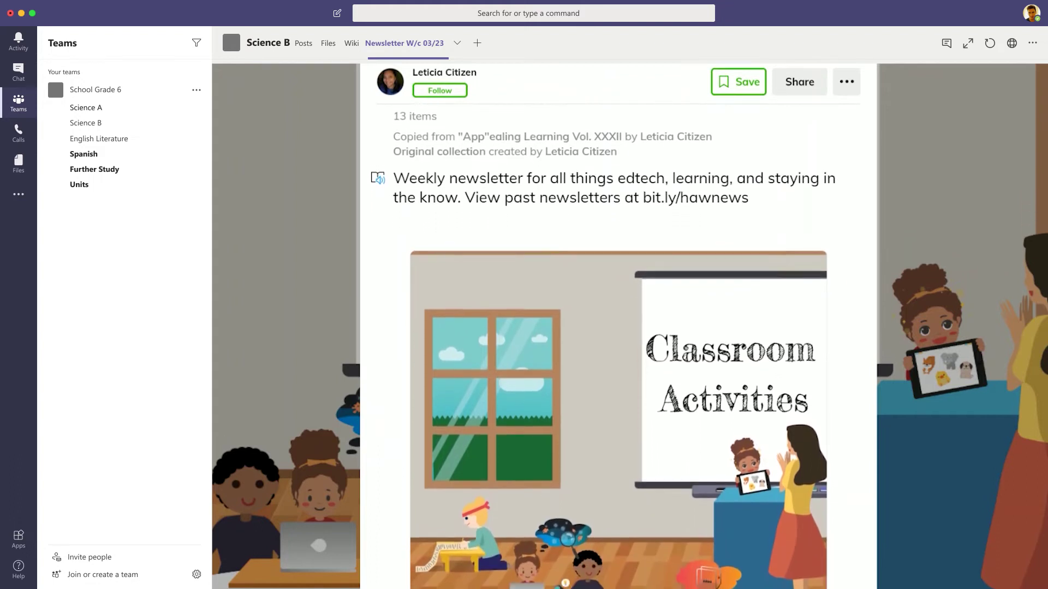
scroll(618, 327, down, 2)
scroll(618, 328, down, 4)
scroll(618, 328, down, 2)
scroll(618, 328, down, 1)
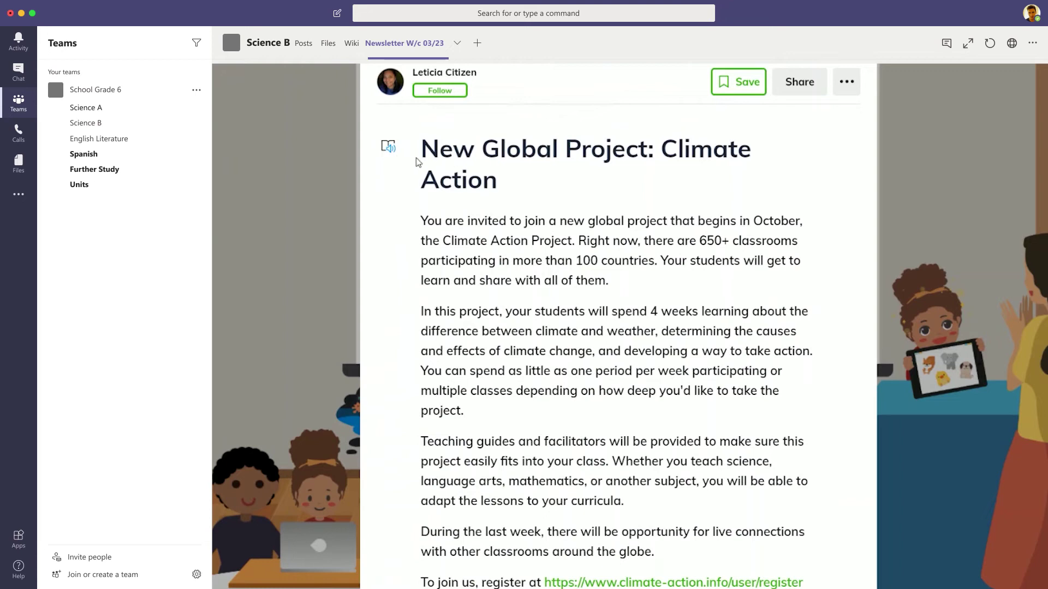
- Show the Climate Action article in Immersive Reader with Danish document translation, read aloud
click(388, 150)
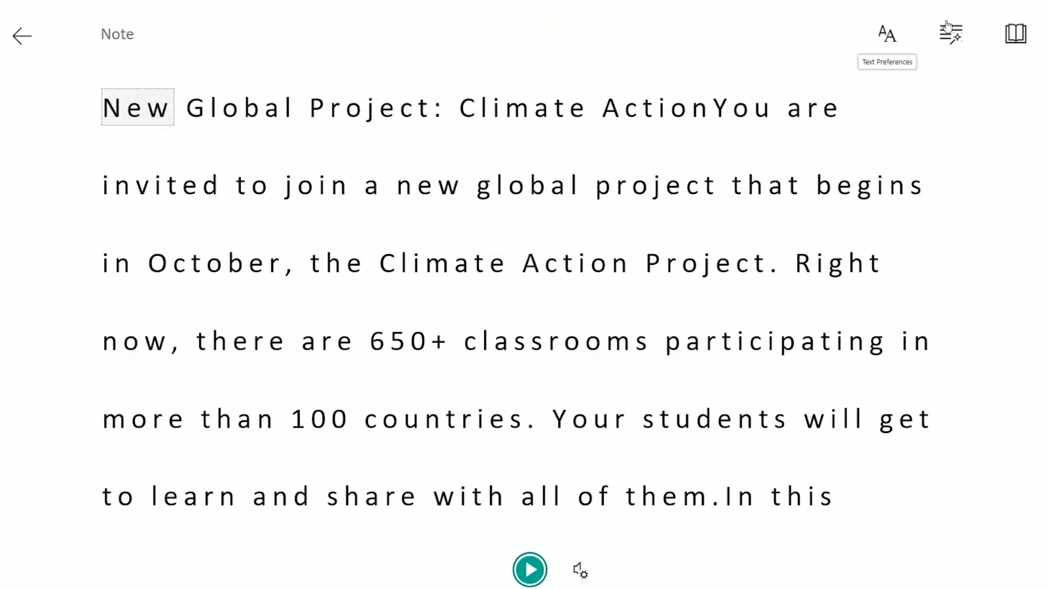
click(1025, 31)
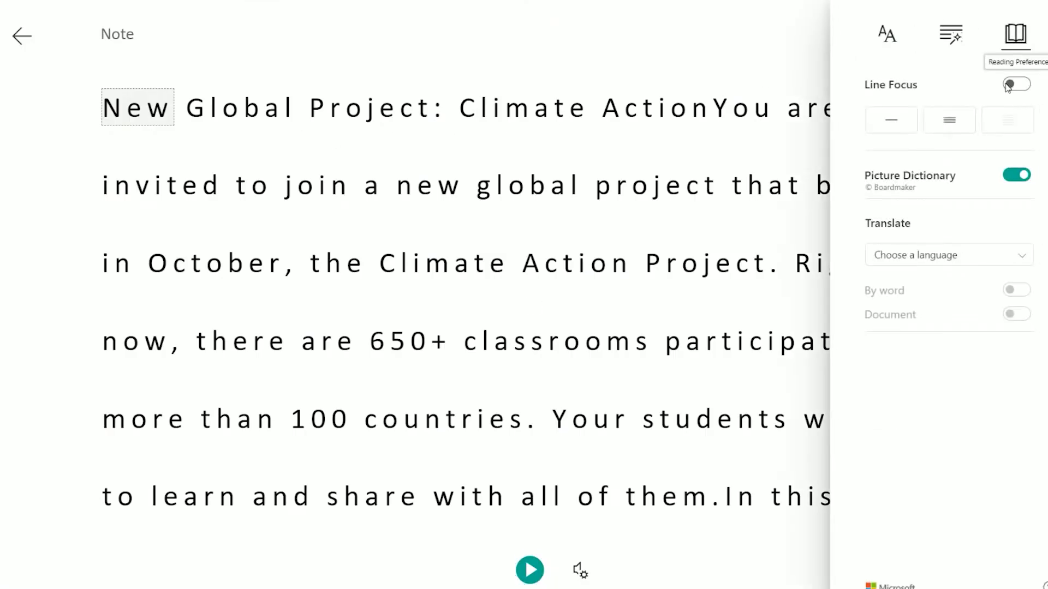
scroll(925, 385, down, 3)
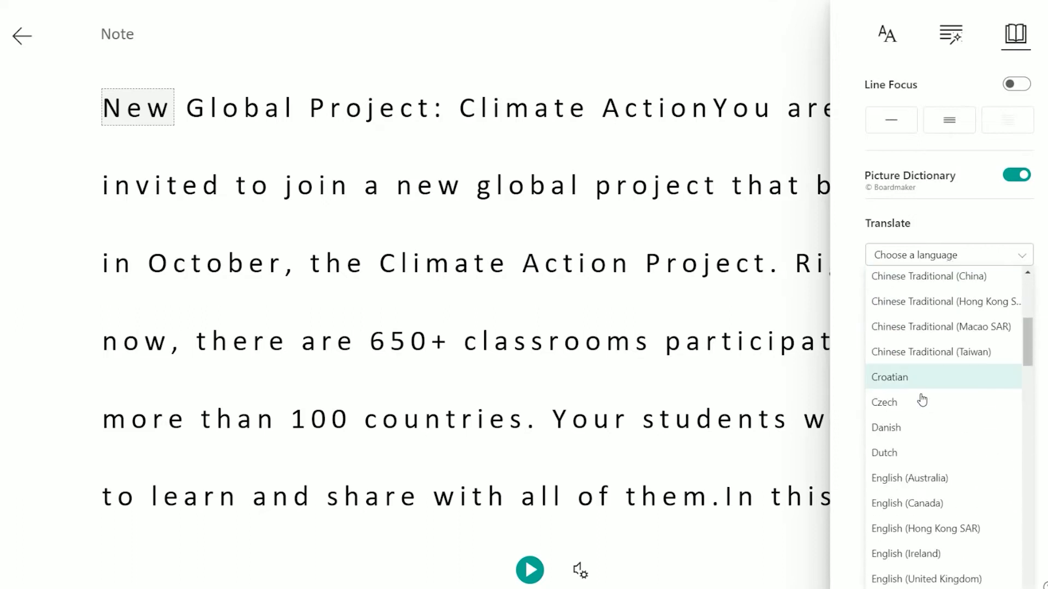
click(1015, 314)
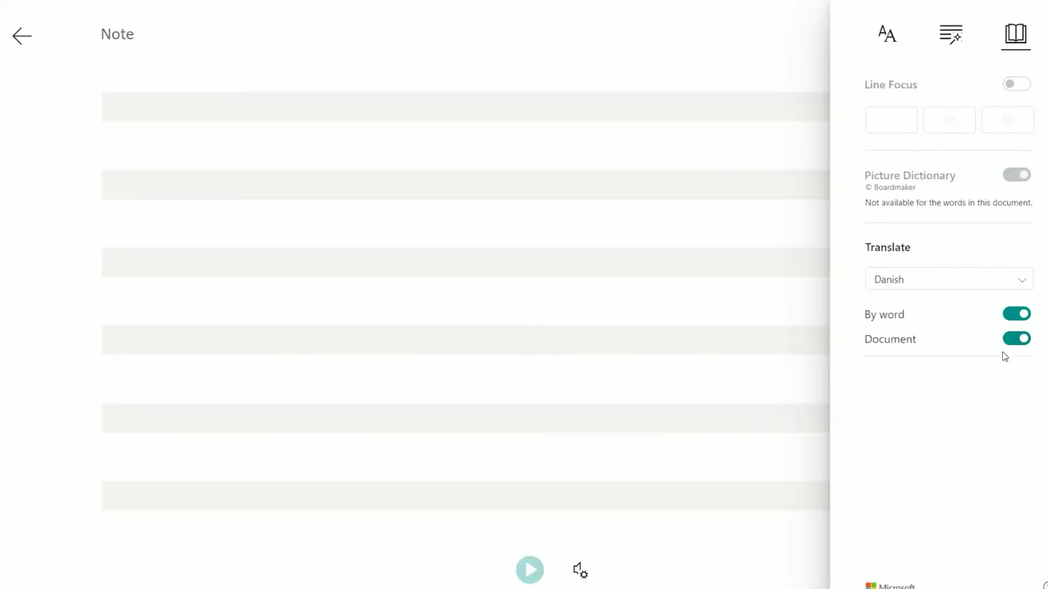
click(786, 500)
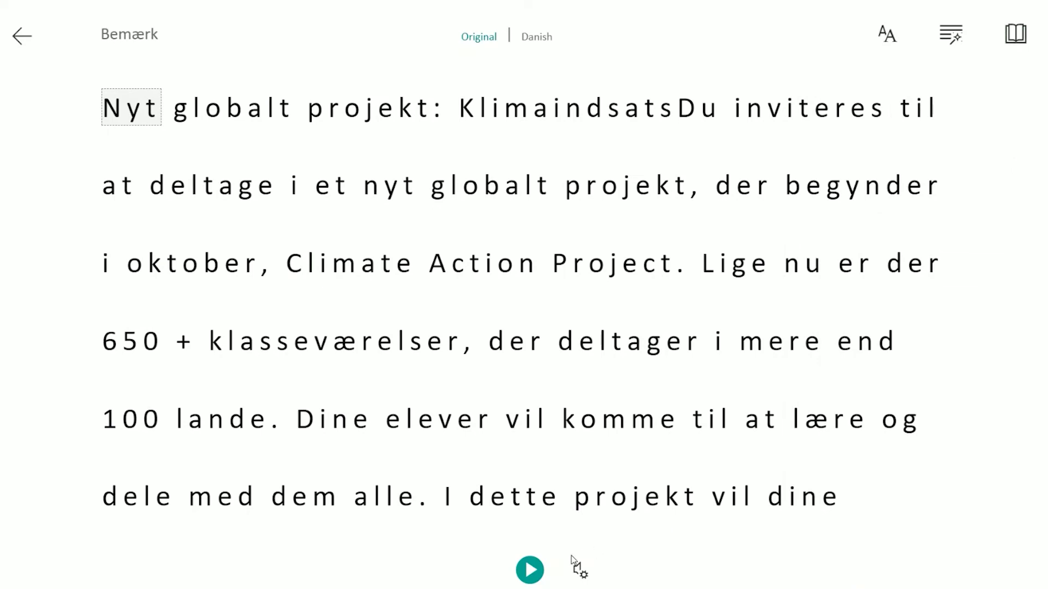
click(530, 570)
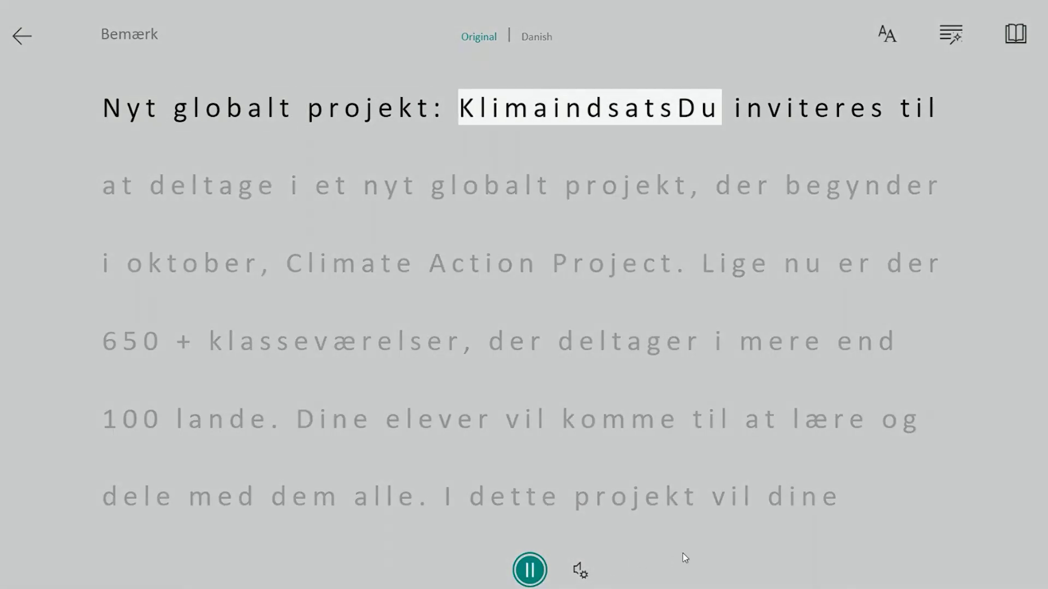